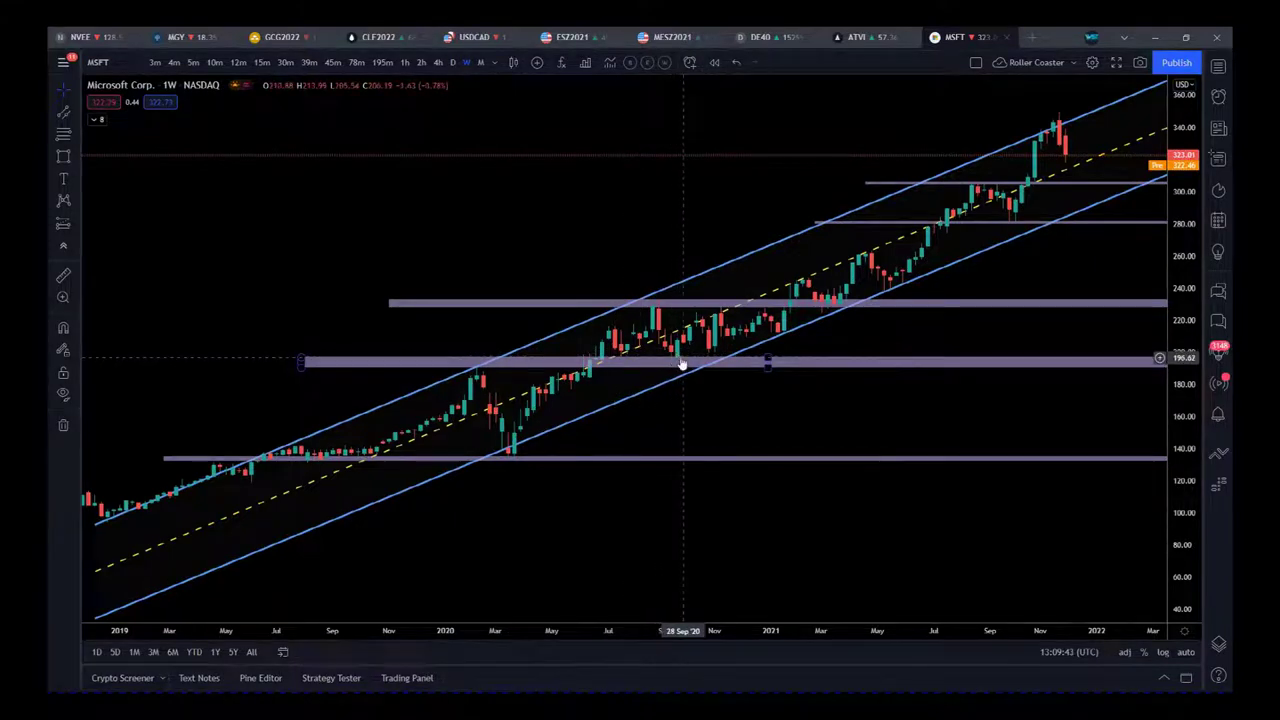
- Switch the Microsoft chart to the 195-minute interval
left_click_drag(825, 447, 735, 478)
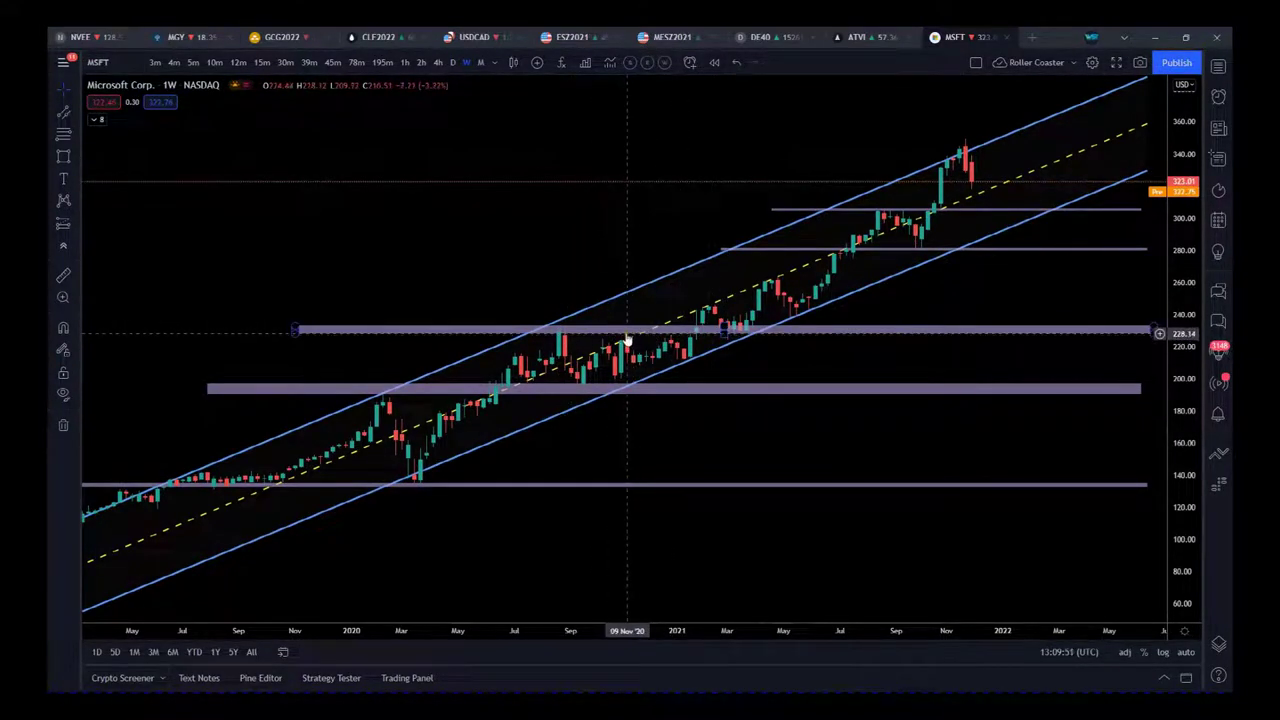
left_click_drag(982, 297, 867, 342)
left_click_drag(1184, 318, 1196, 352)
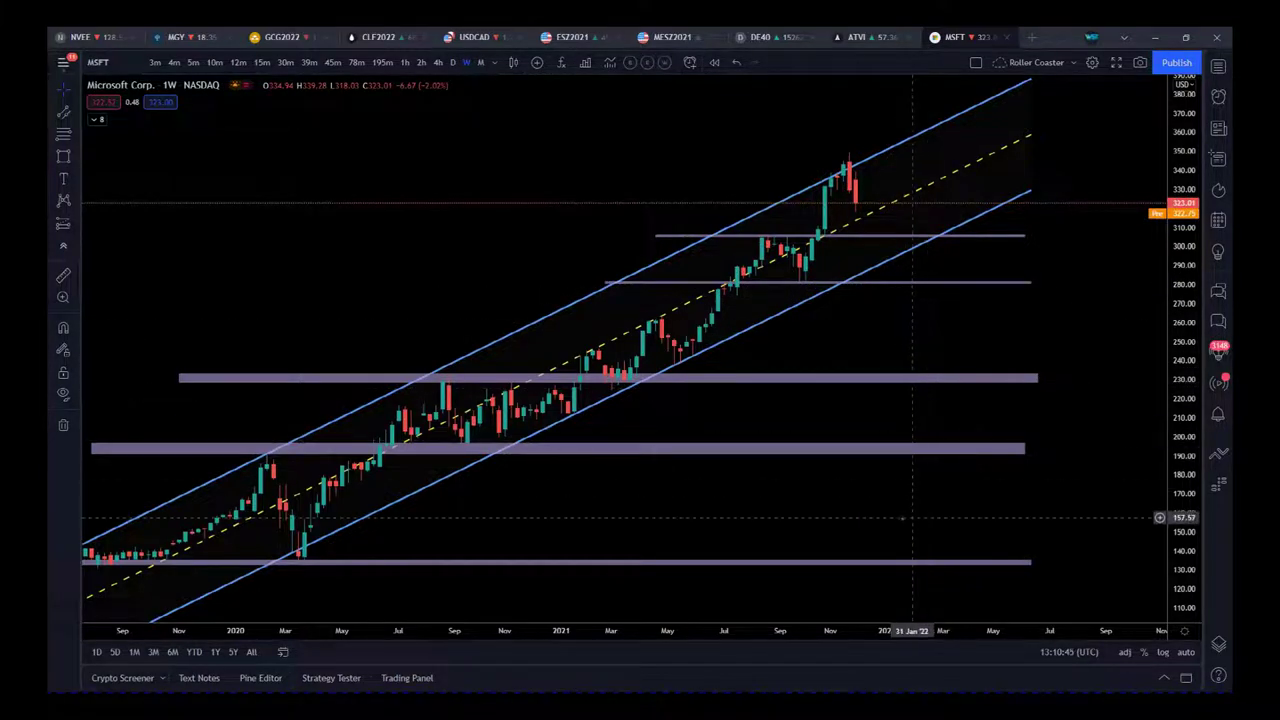
left_click_drag(874, 534, 977, 471)
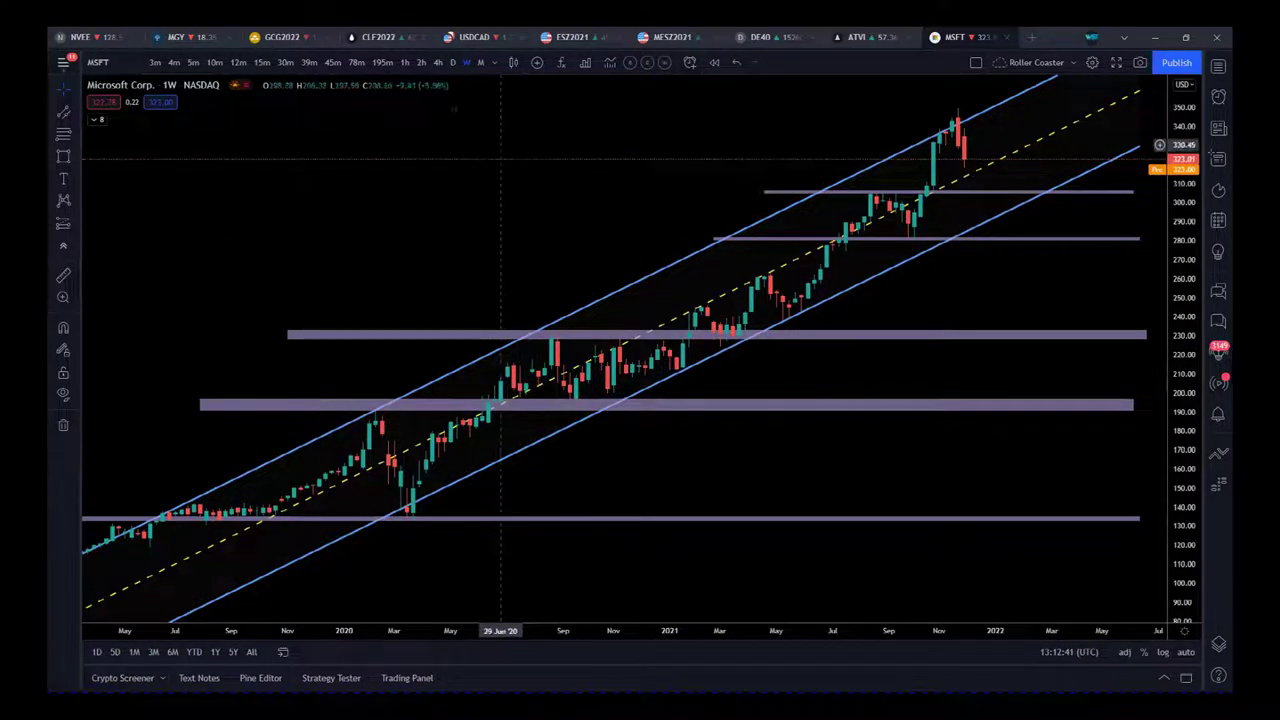
left_click(382, 62)
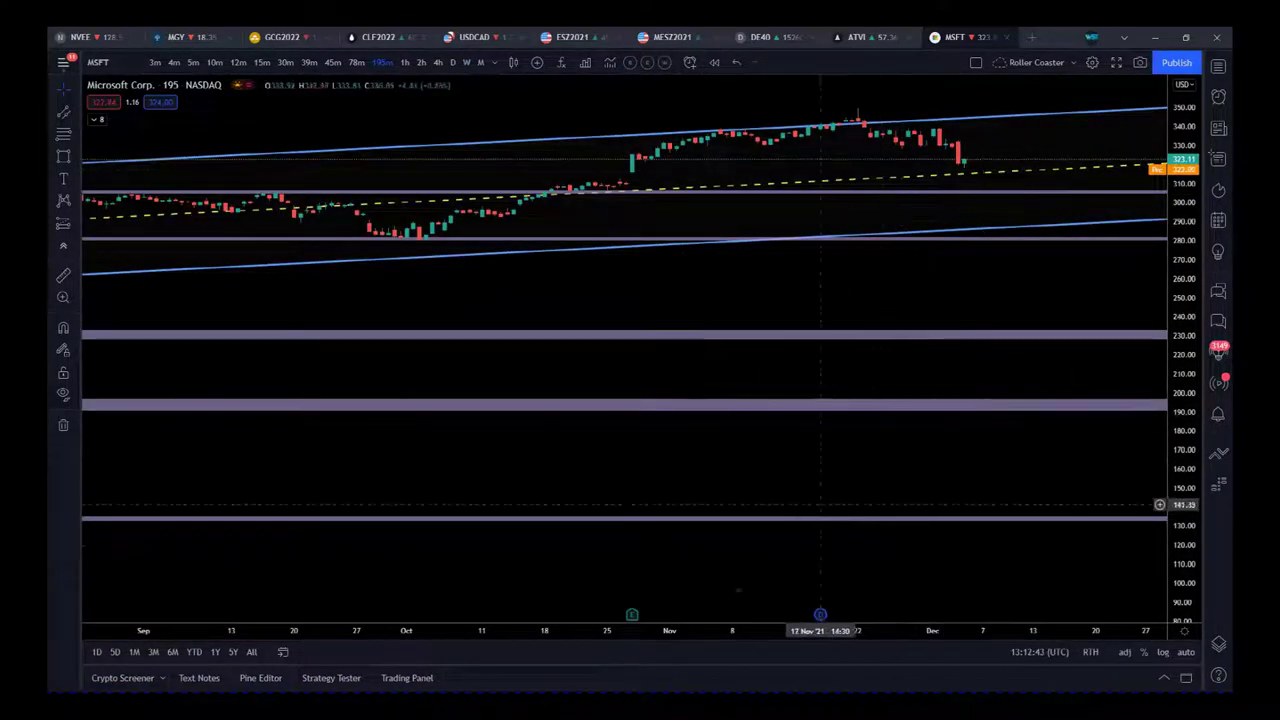
left_click_drag(717, 636, 841, 541)
- Show the hidden WST Strat Algo indicator with its buy and sell signals on the chart
left_click_drag(640, 537, 229, 300)
left_click(97, 120)
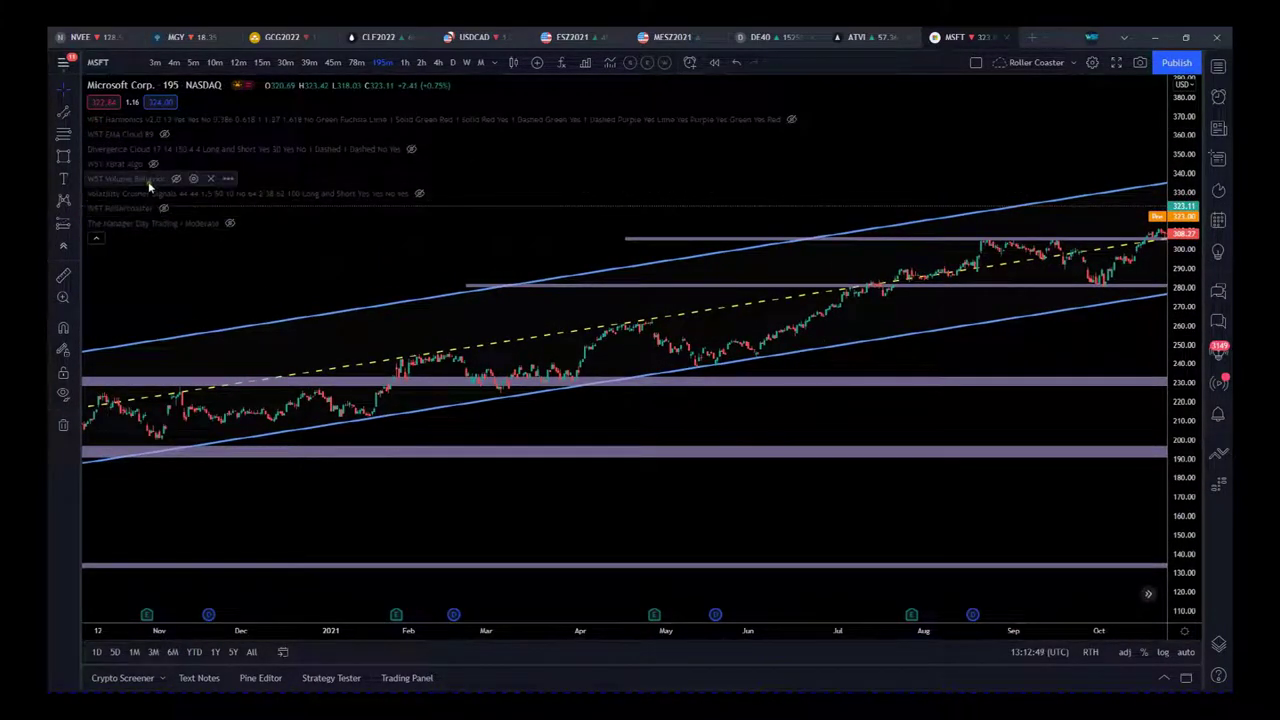
left_click(153, 164)
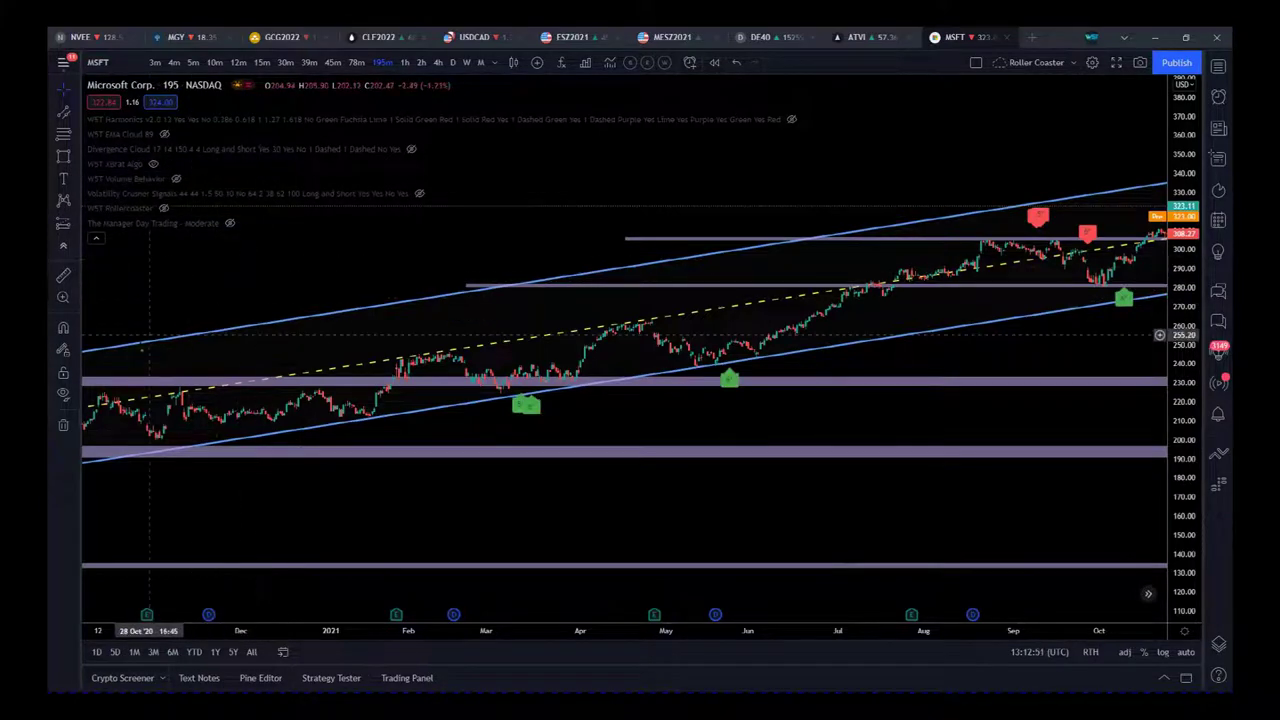
- Examine the 2019 sell signals relative to the upper channel line and the lowest horizontal zone
left_click_drag(446, 517, 552, 530)
left_click_drag(510, 630, 760, 632)
left_click_drag(694, 562, 929, 470)
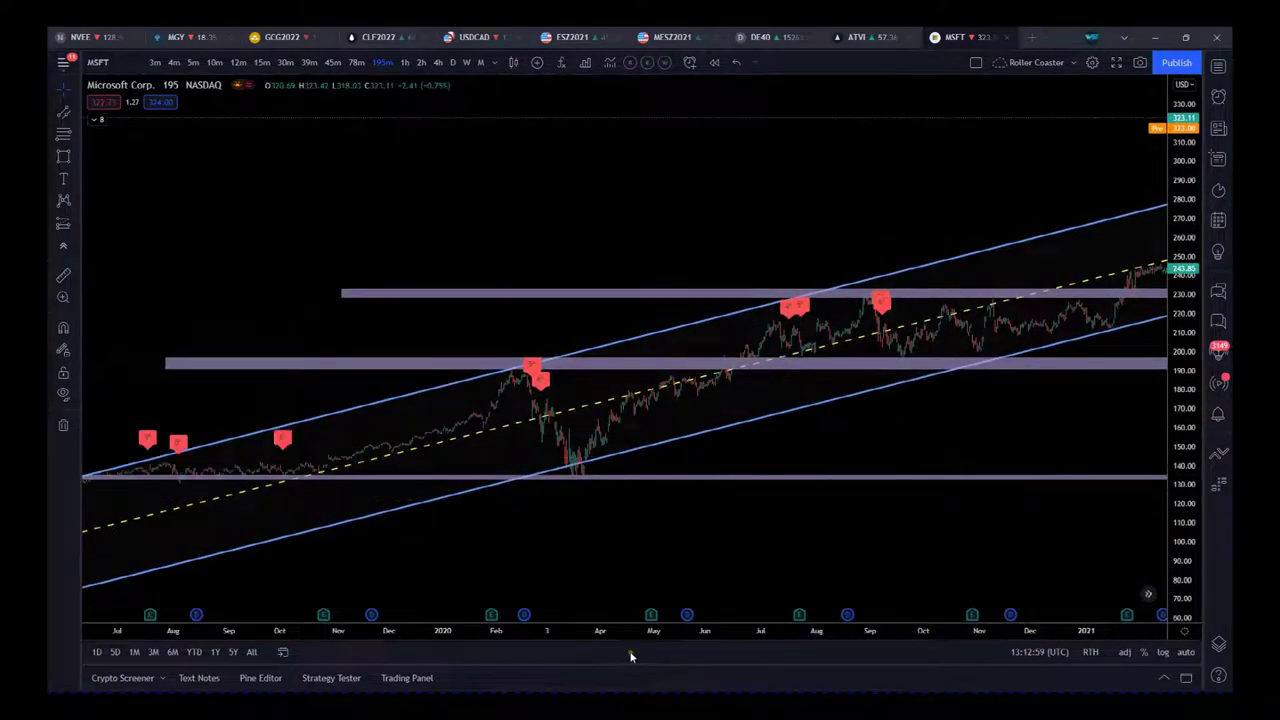
left_click_drag(594, 630, 820, 632)
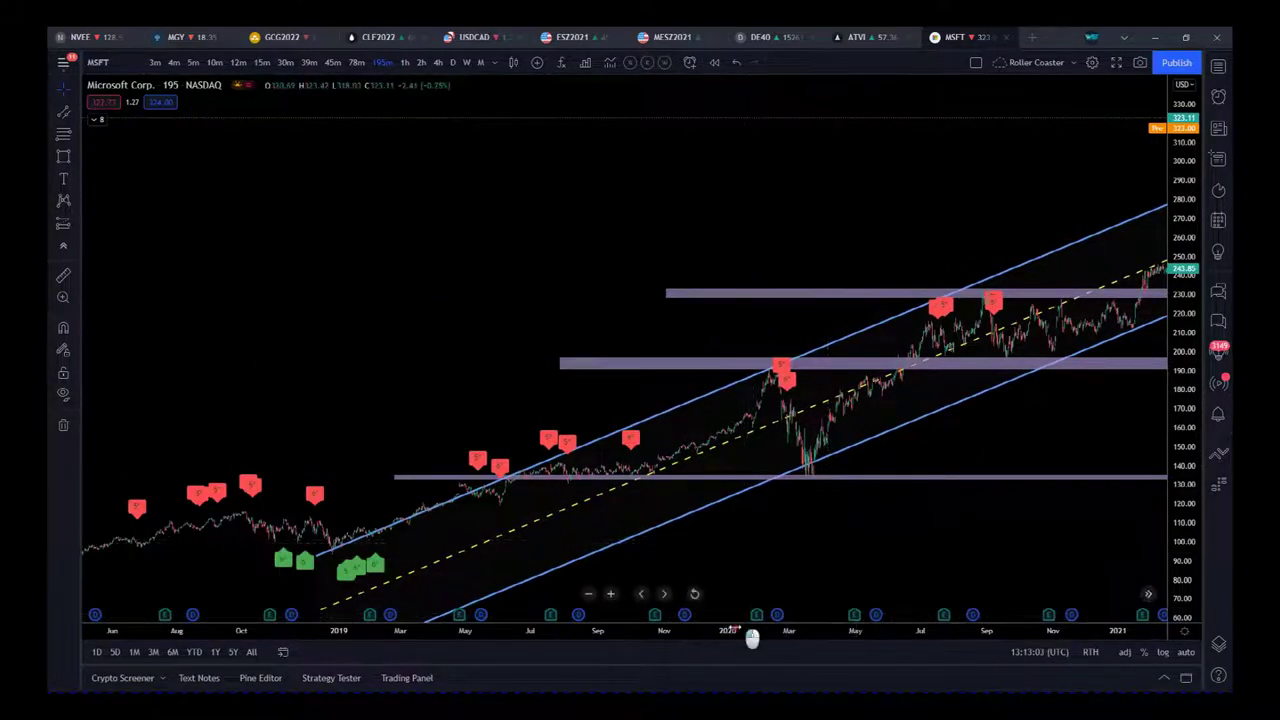
left_click_drag(752, 638, 534, 632)
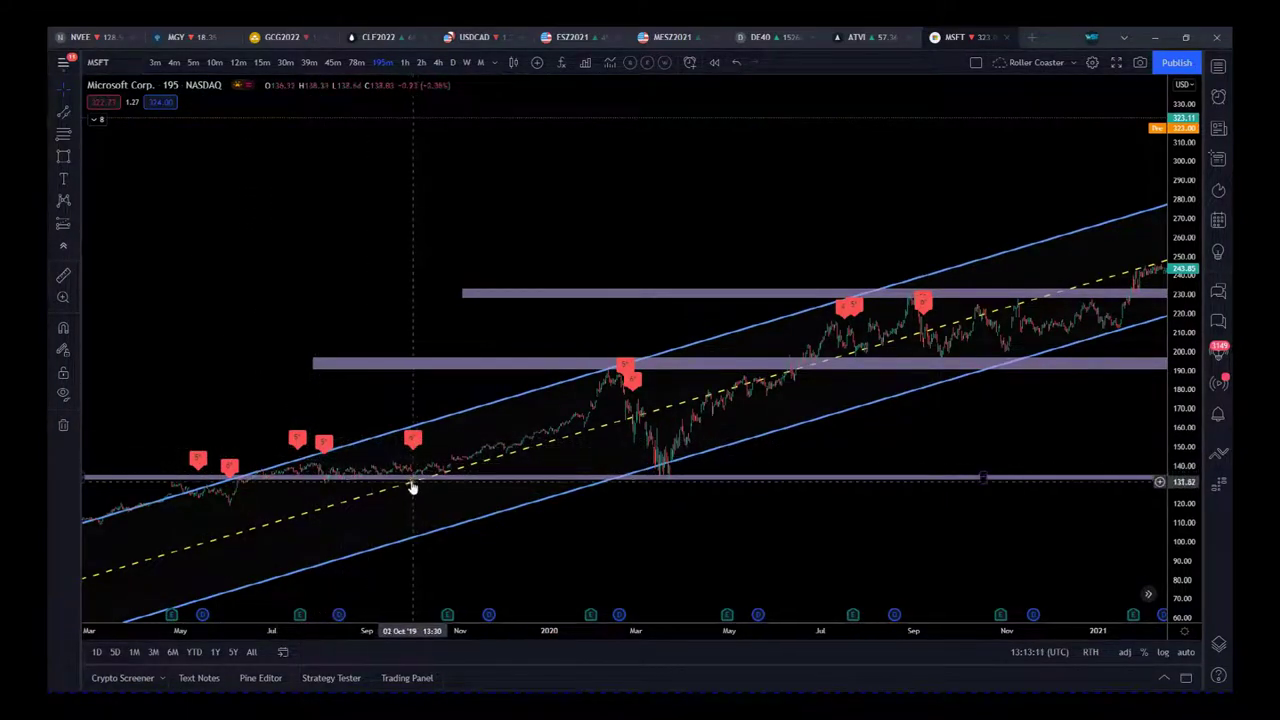
left_click(233, 483)
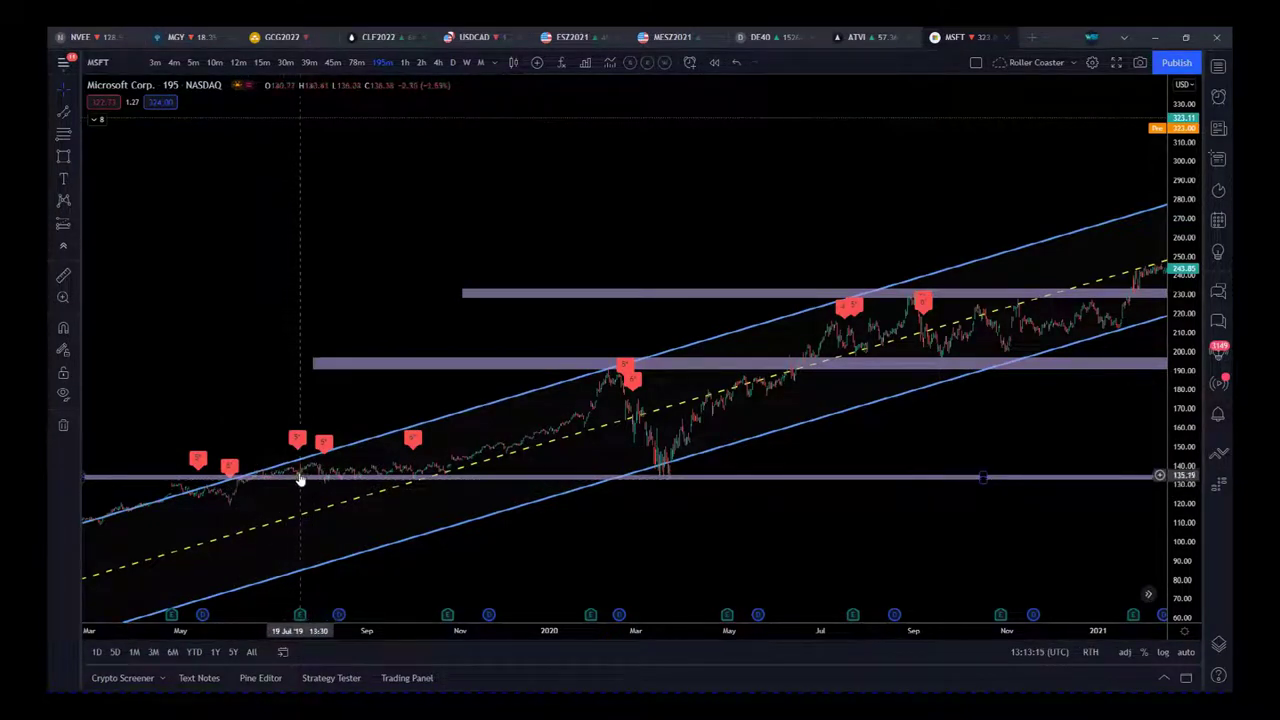
mouse_move(314, 480)
left_mouse_down()
mouse_move(271, 486)
mouse_move(297, 486)
left_mouse_up()
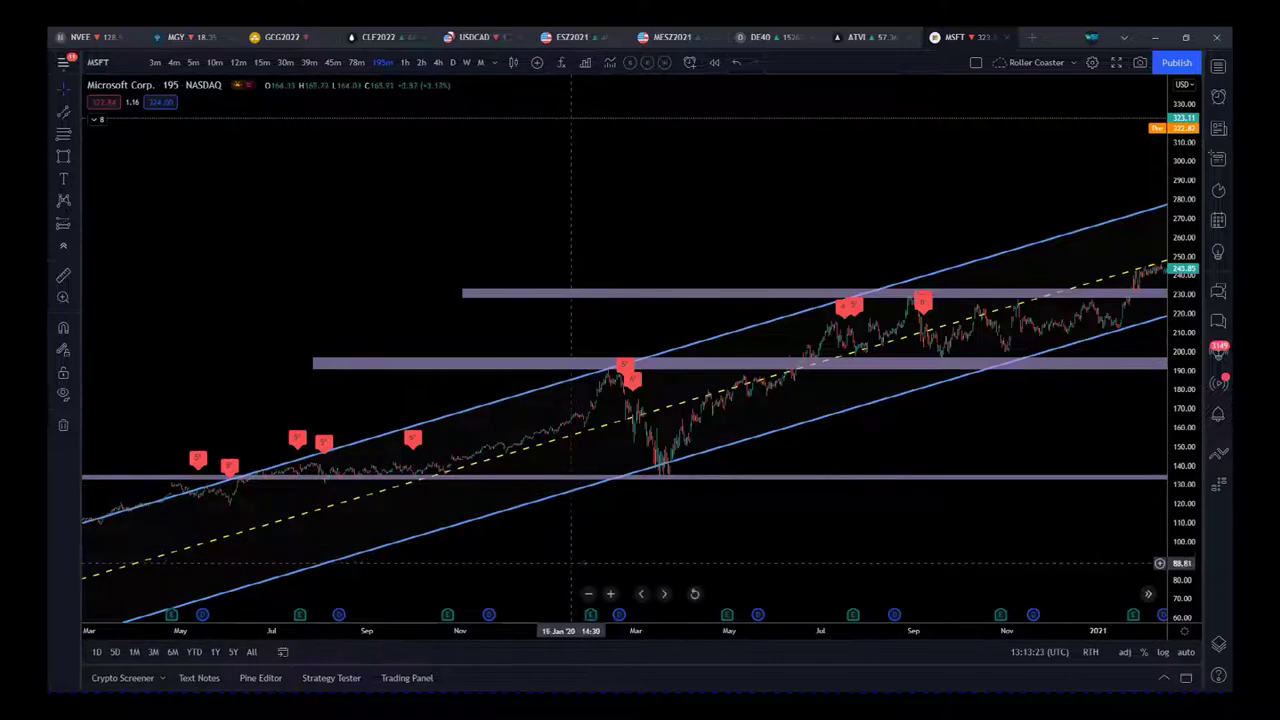
- Examine the early-2020 sell signals near the upper channel line and the following move to the March 2020 low
left_click_drag(600, 634, 440, 640)
left_click_drag(417, 560, 560, 572)
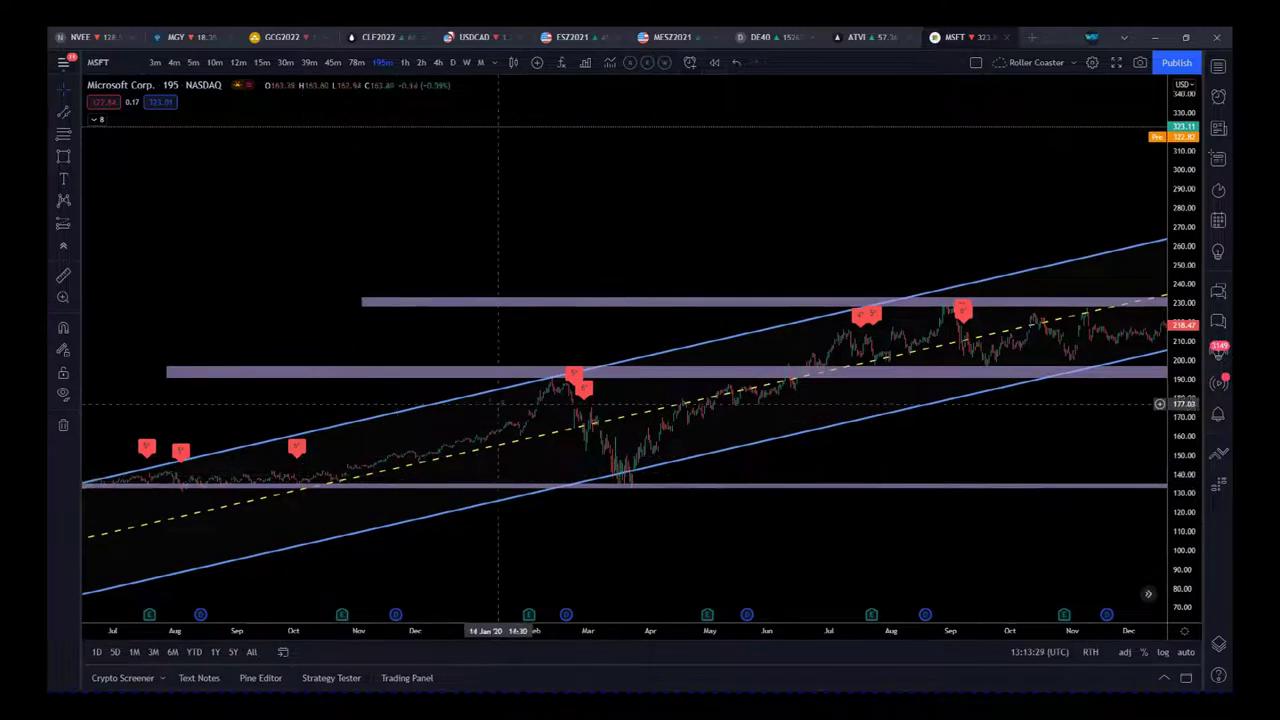
left_click_drag(612, 638, 422, 638)
left_click_drag(486, 563, 666, 565)
left_click_drag(1200, 530, 1200, 440)
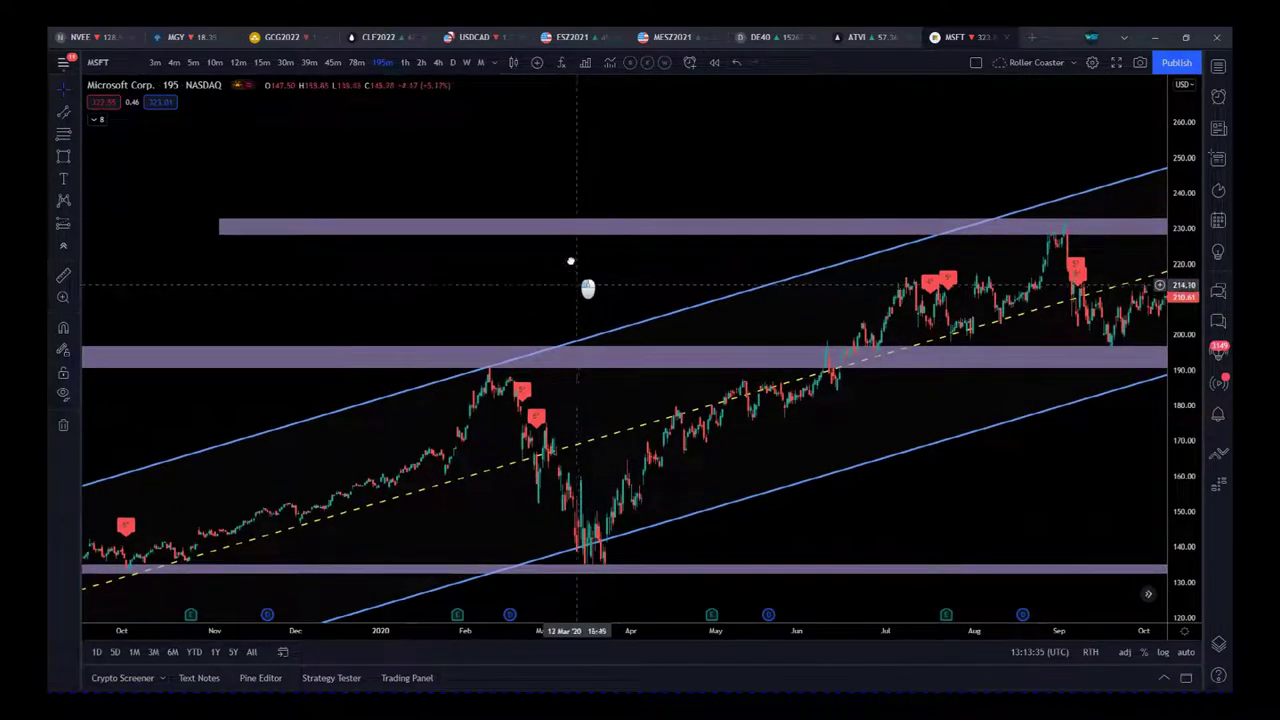
left_click_drag(586, 286, 580, 198)
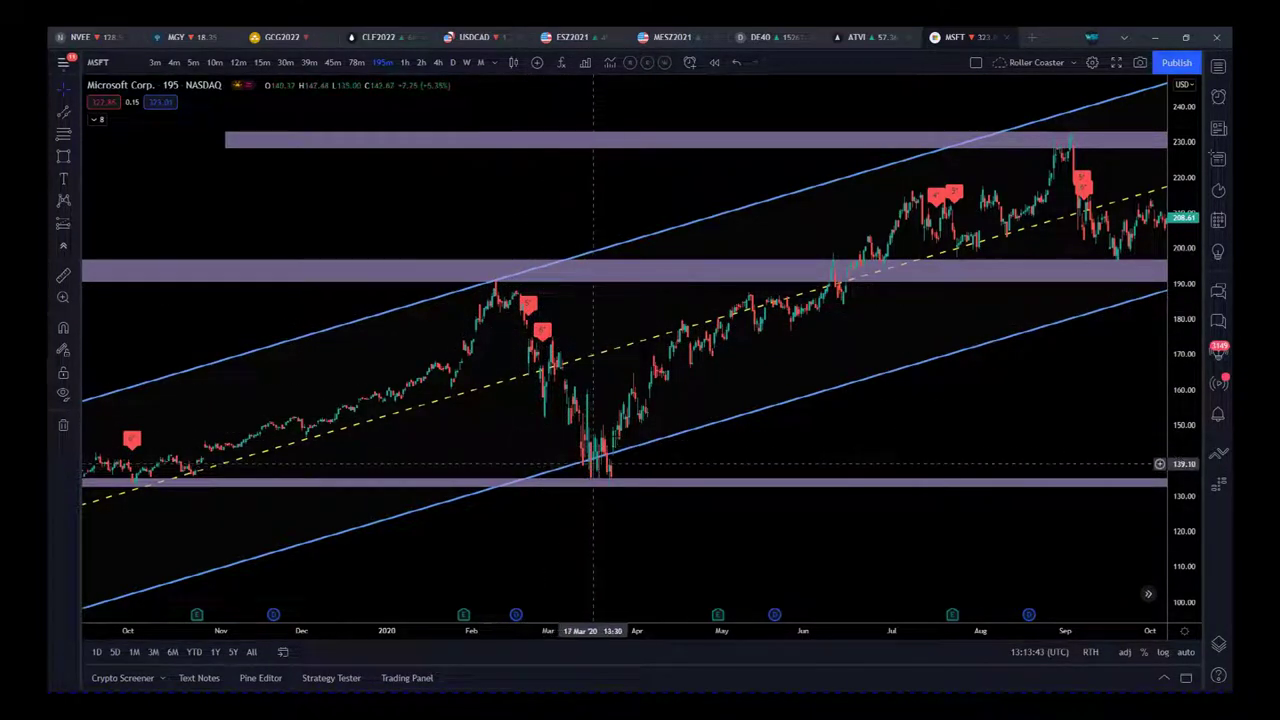
- Examine the signals from July 2020 to May 2021 against the channel lines and the two wide horizontal zones
left_click_drag(958, 443, 504, 386)
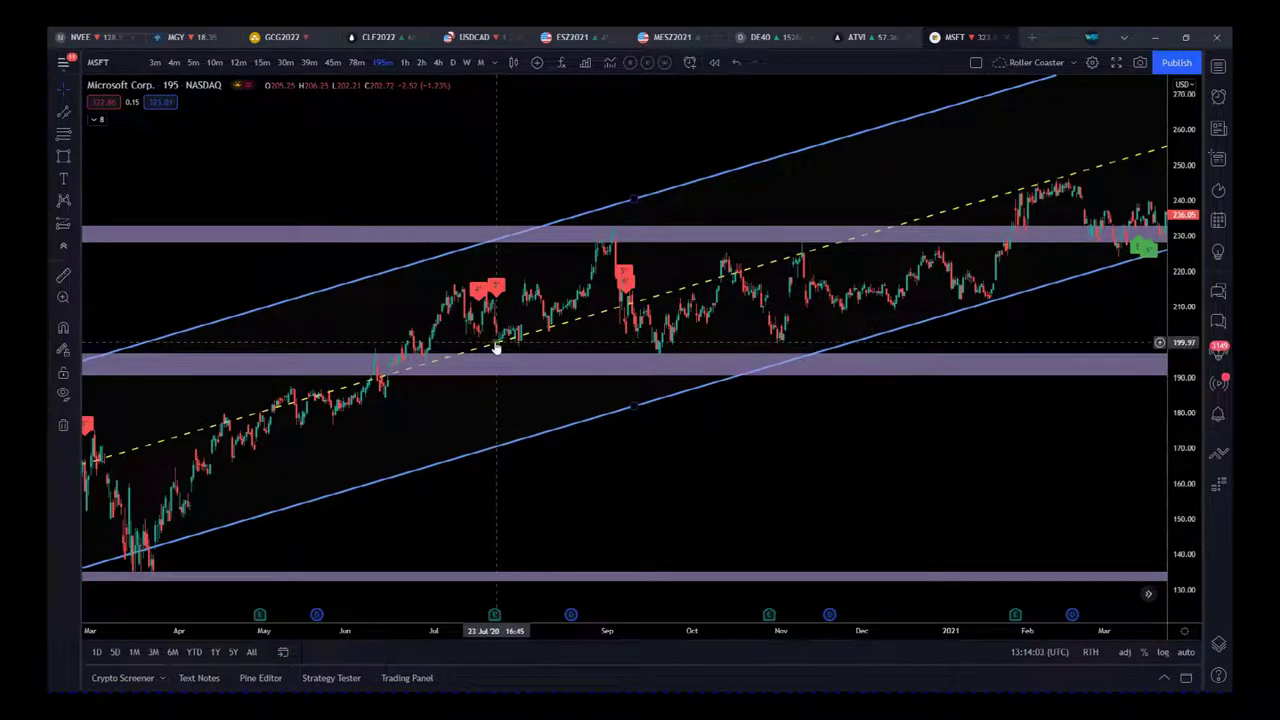
left_click_drag(586, 397, 523, 397)
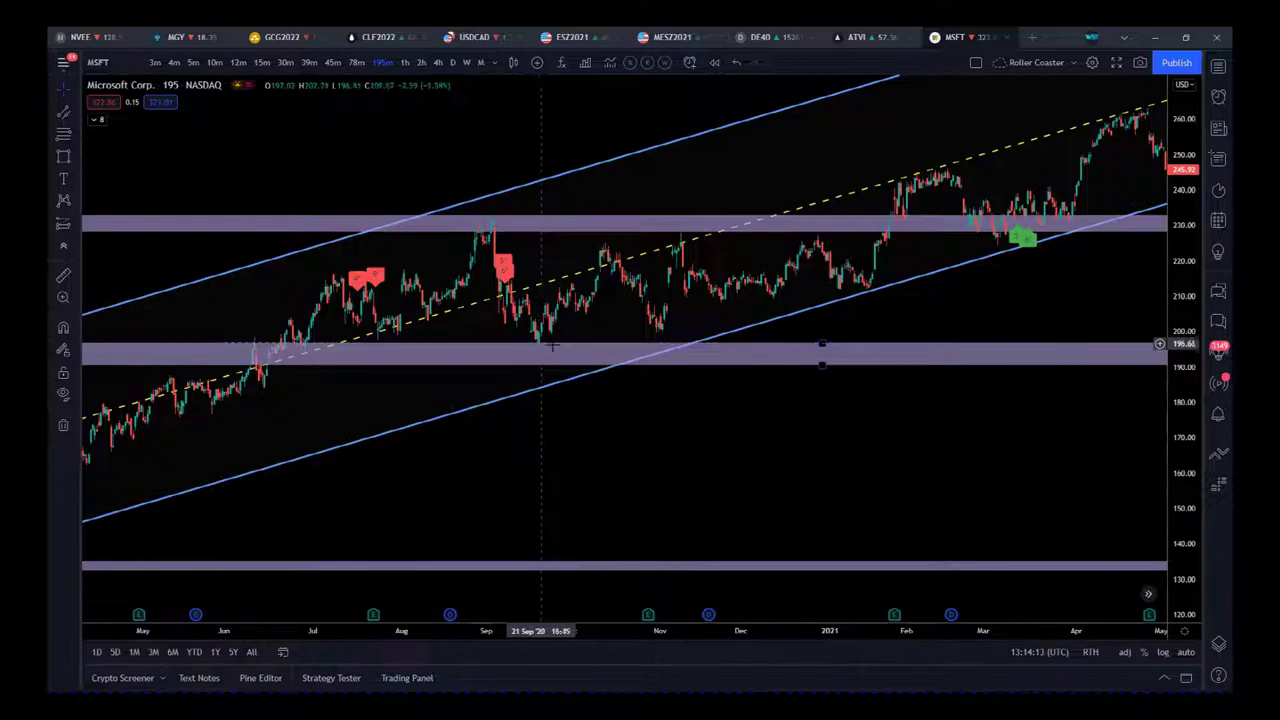
left_click_drag(914, 423, 470, 525)
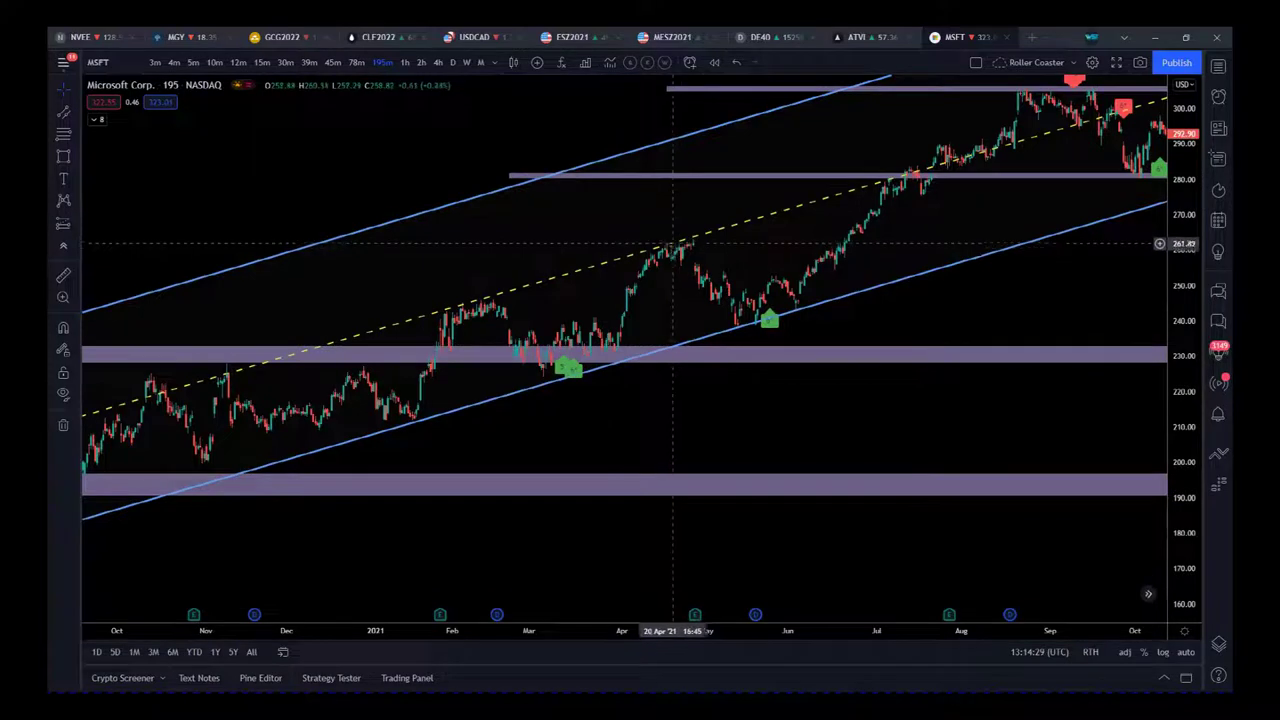
left_click_drag(672, 228, 530, 208)
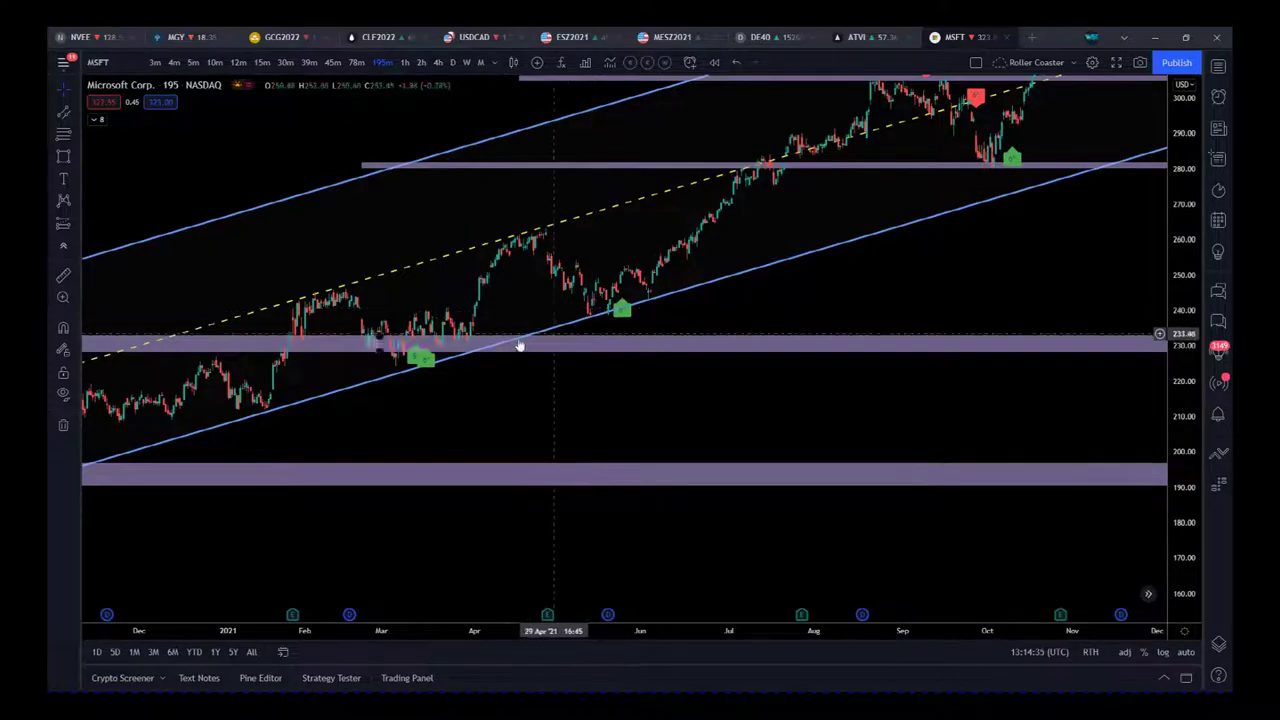
left_click_drag(620, 305, 545, 383)
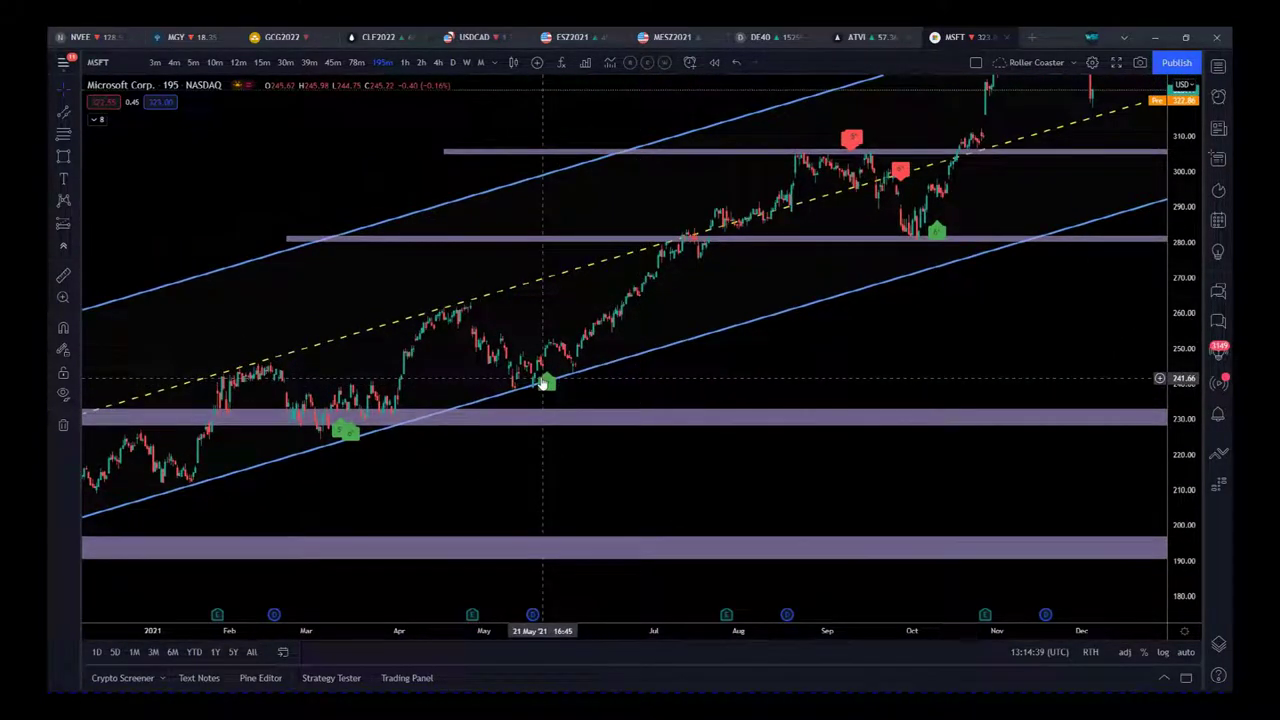
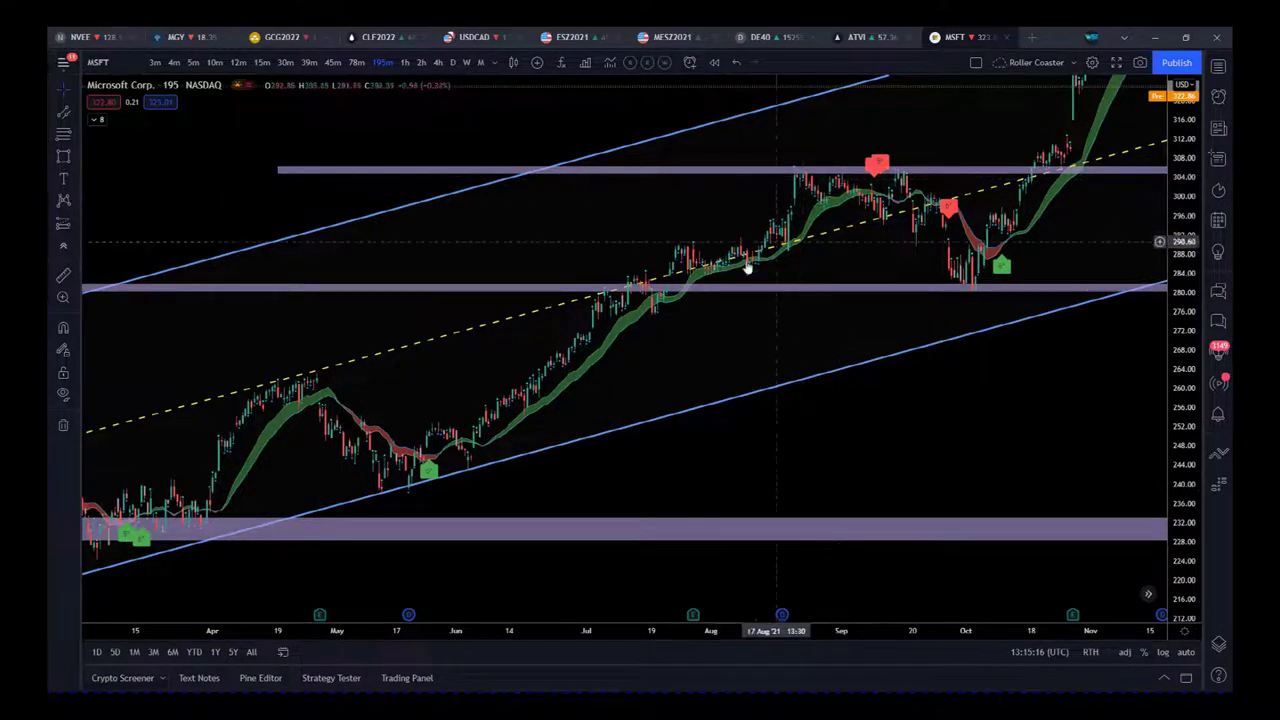
- Examine the September and October 2021 signals and EMA cloud between the two upper horizontal levels
left_click_drag(762, 298, 708, 360)
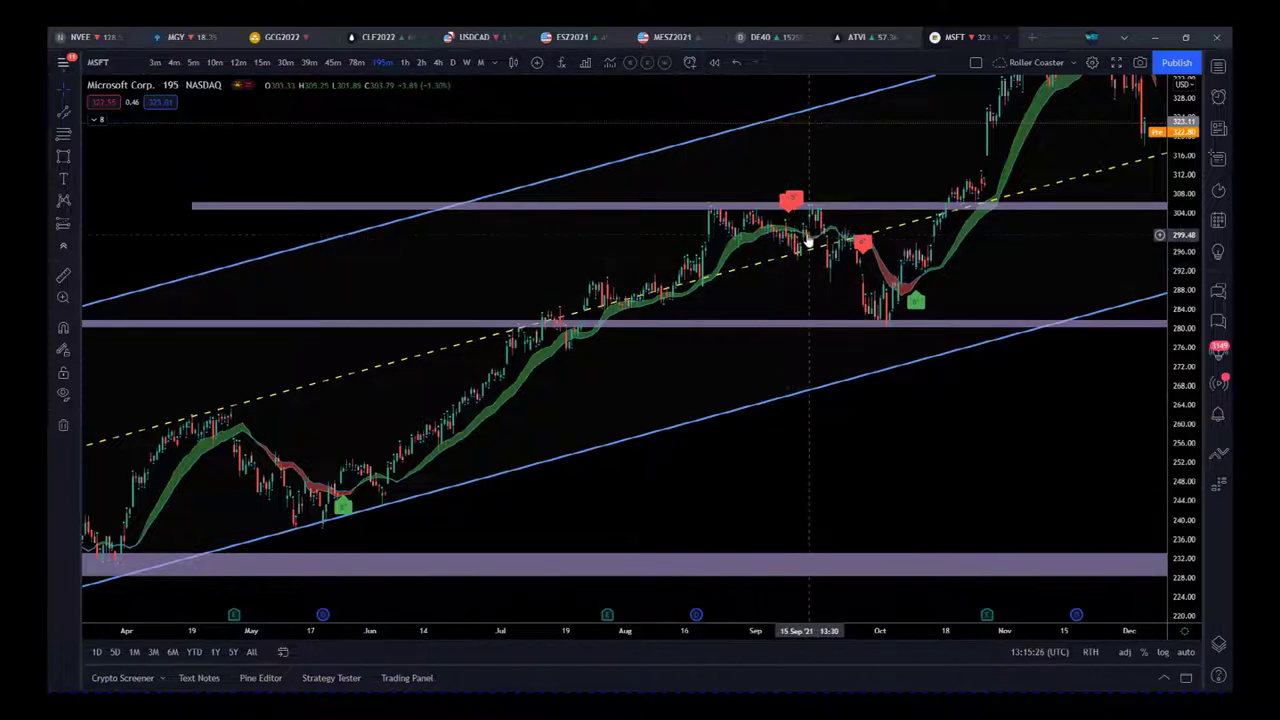
left_click_drag(880, 630, 730, 630)
left_click_drag(1185, 410, 1185, 340)
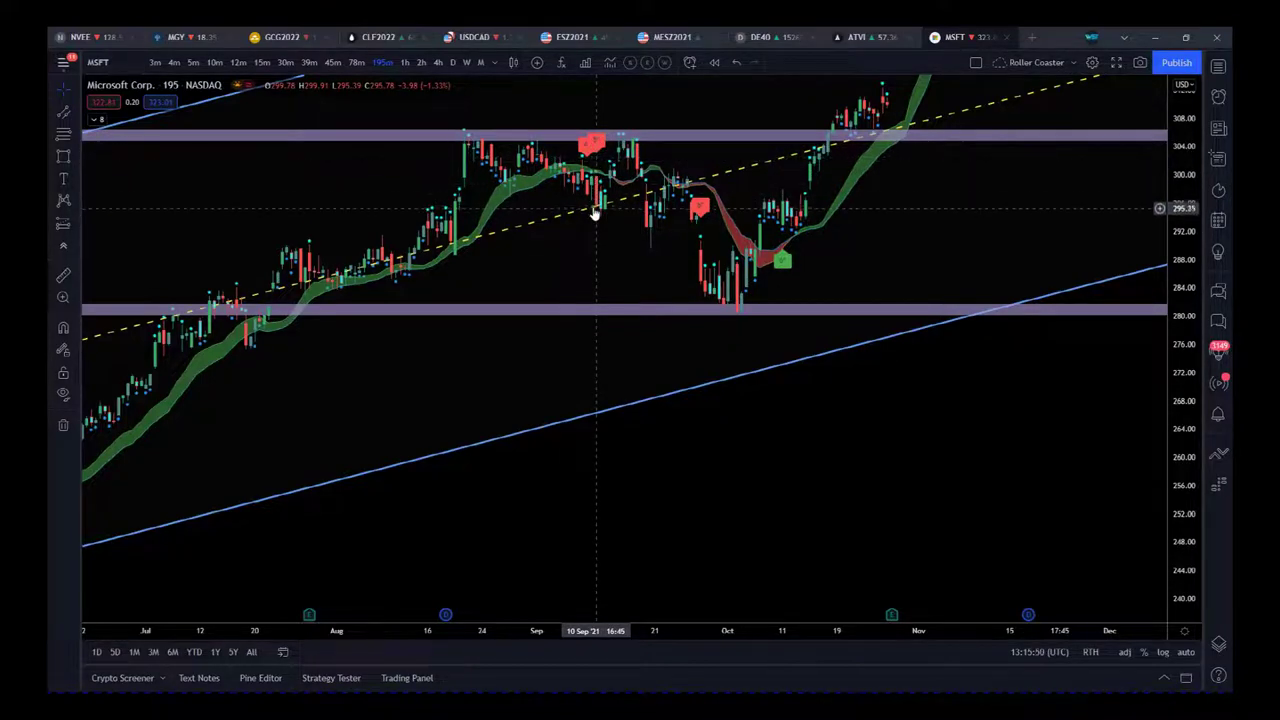
left_click_drag(631, 240, 769, 292)
left_click_drag(875, 640, 800, 560)
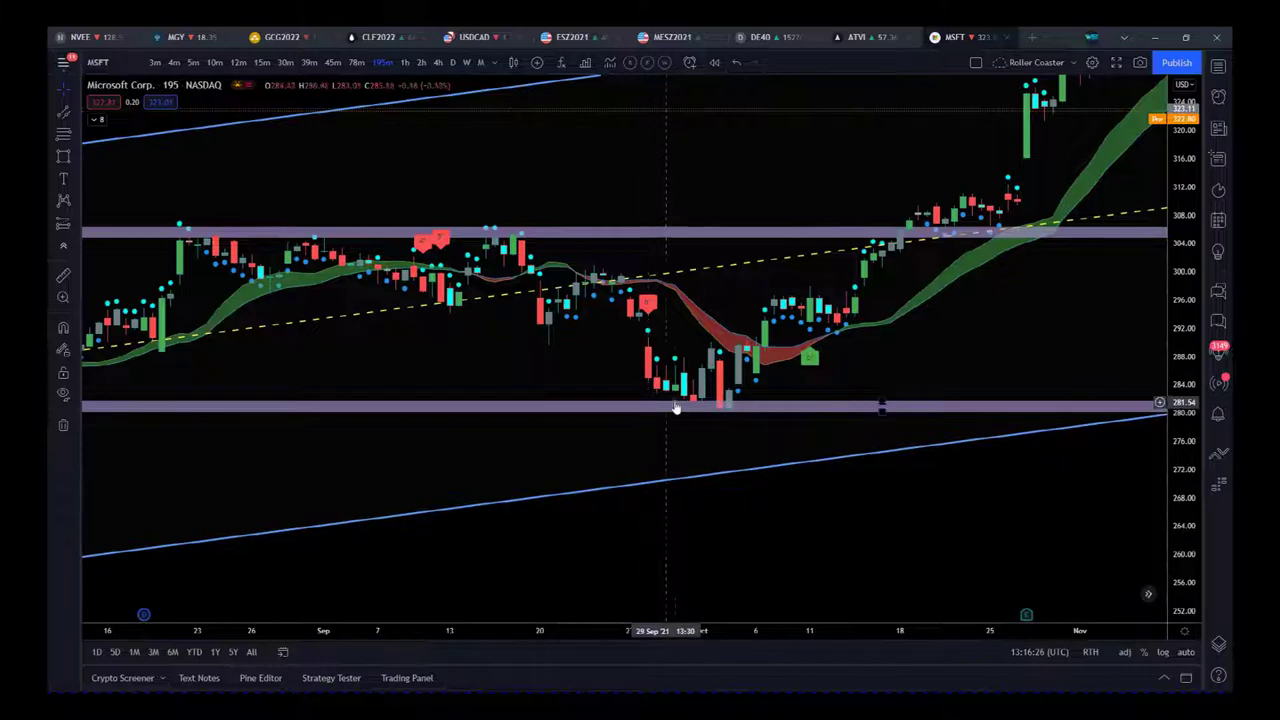
left_click_drag(705, 626, 1000, 630)
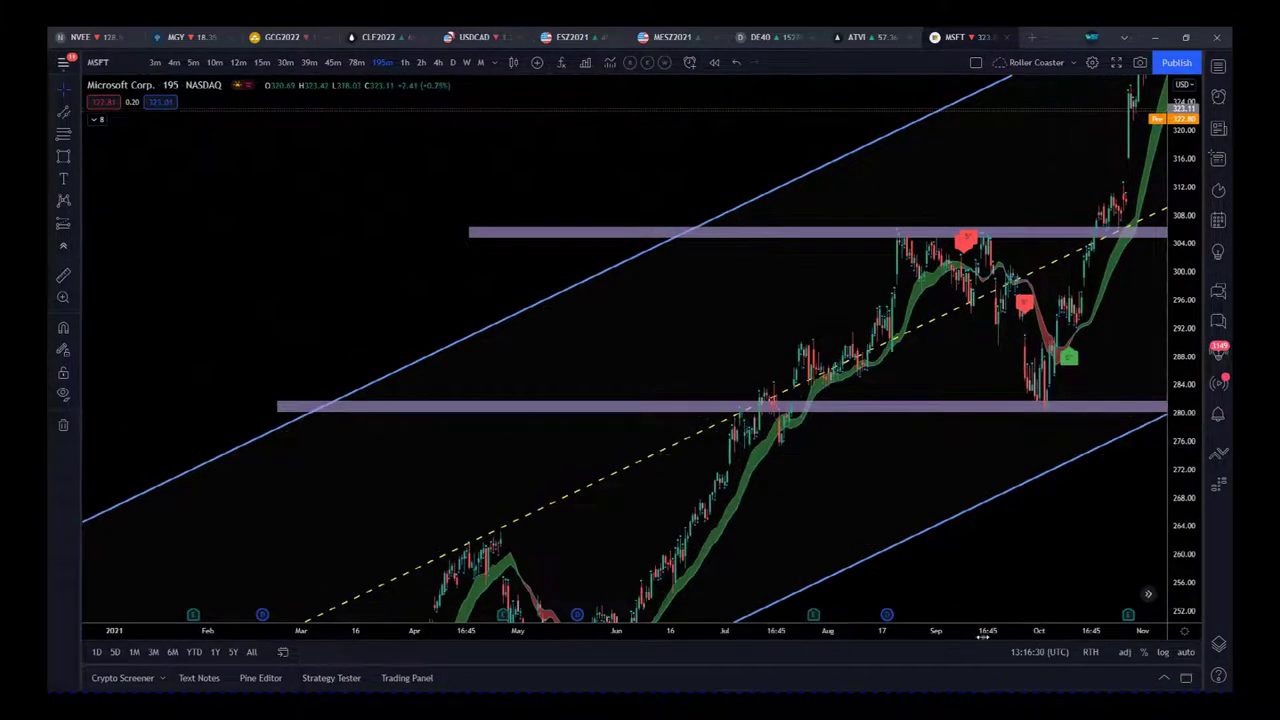
scroll(836, 565, "up", 5)
scroll(836, 565, "right", 5)
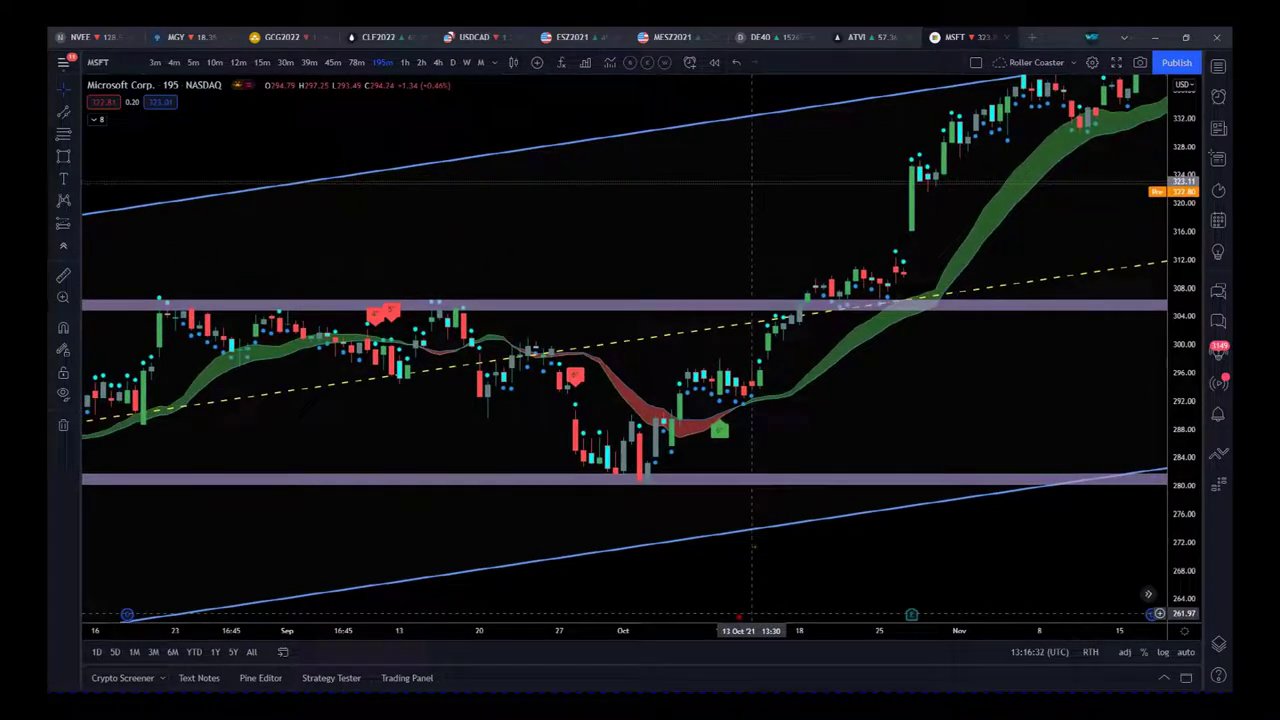
- Examine the November 2021 peak at the upper channel line and the early-December price action with the EMA cloud
left_click_drag(862, 420, 535, 506)
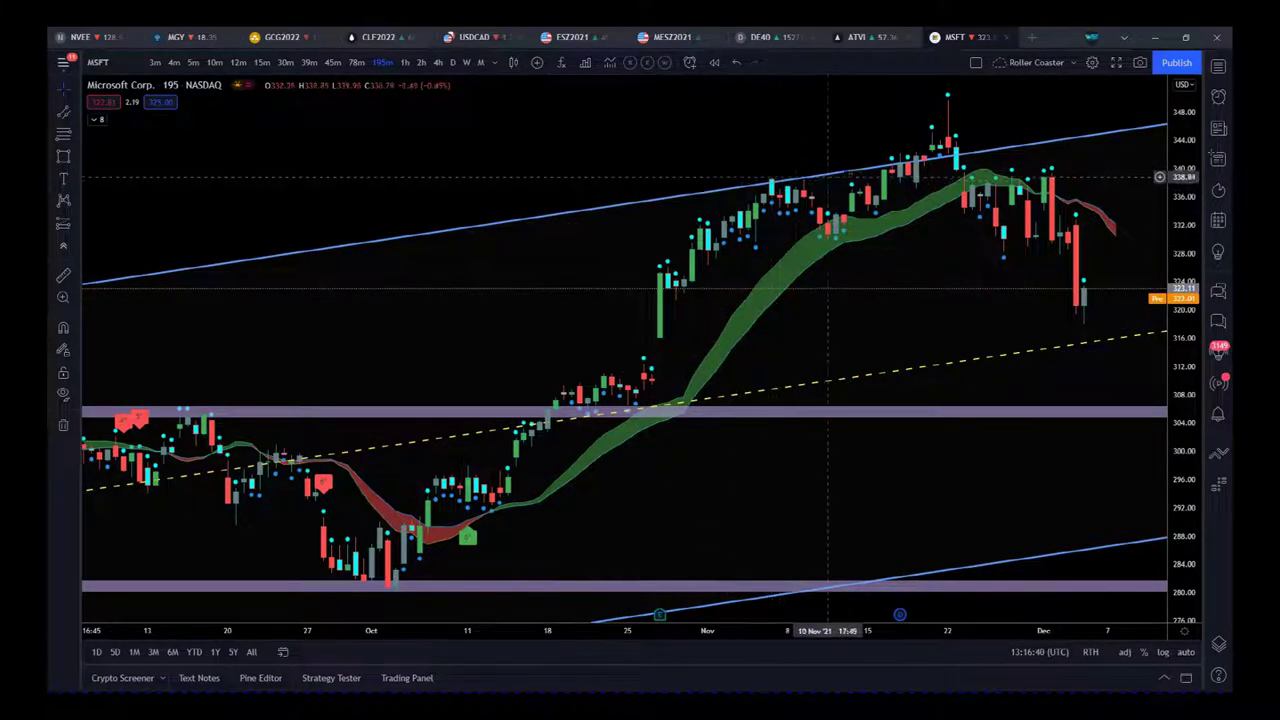
left_click_drag(945, 133, 745, 165)
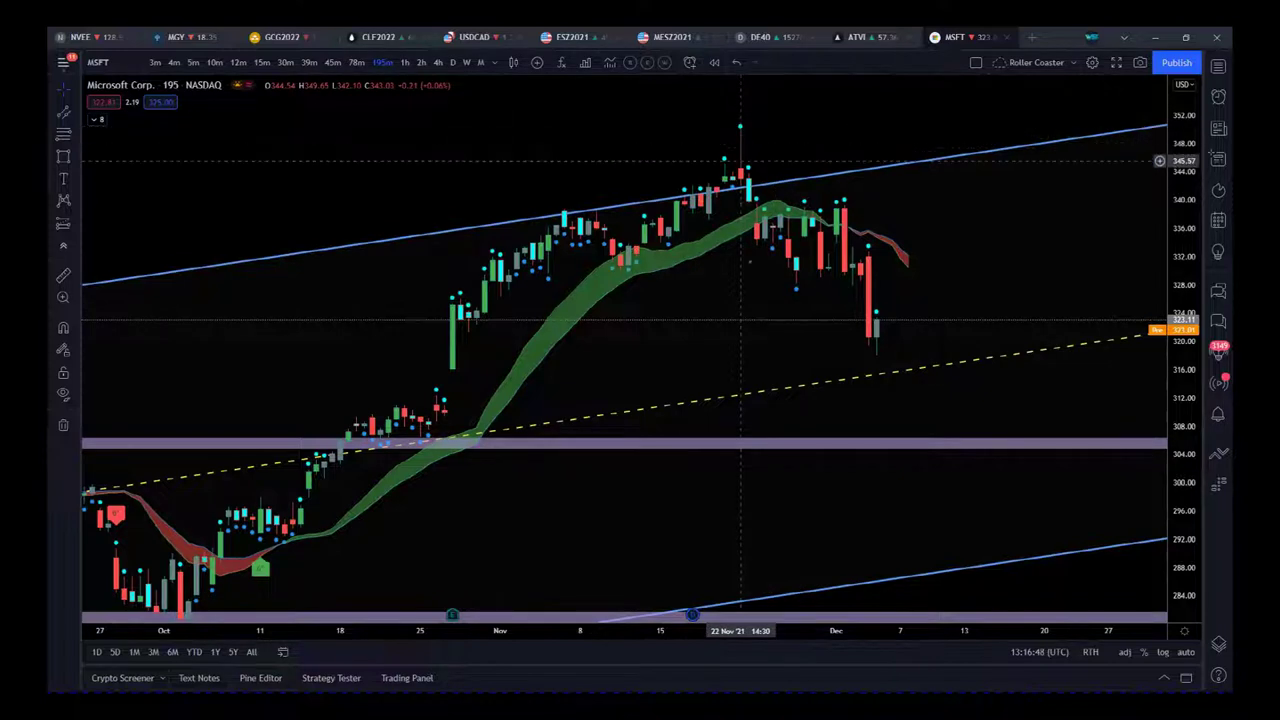
left_click_drag(809, 642, 683, 306)
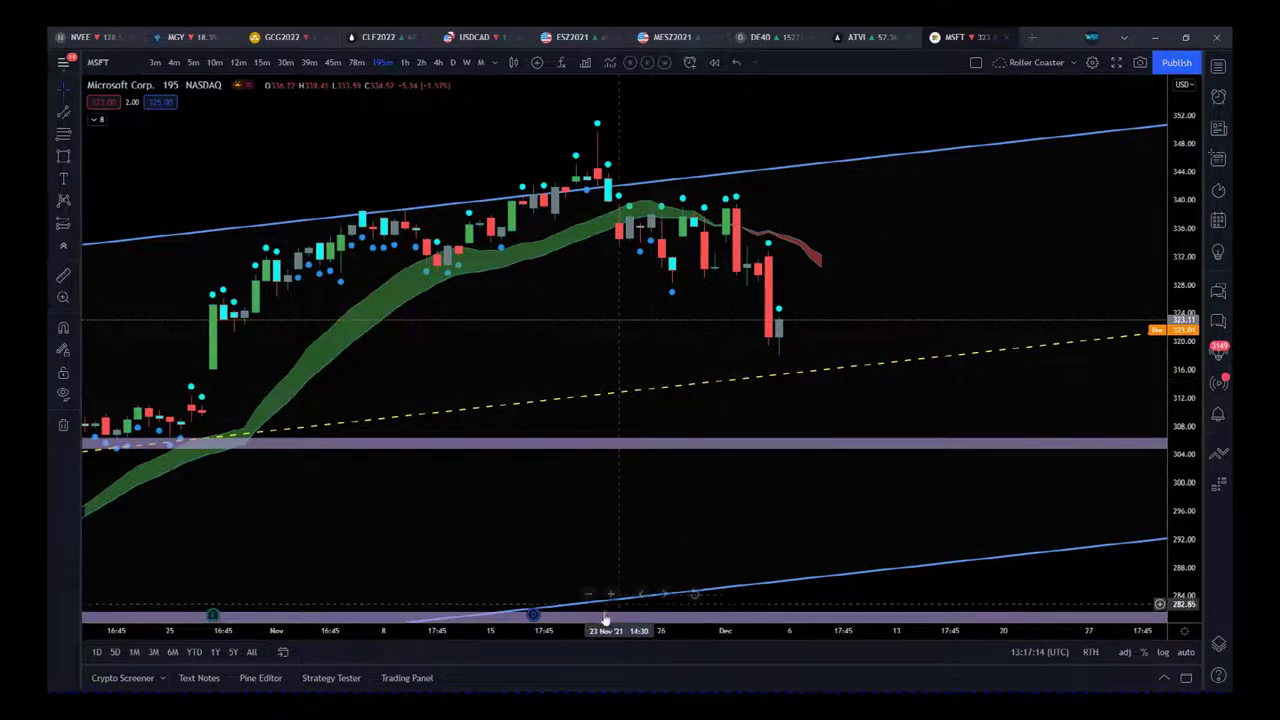
- Review the buy and sell signals along the whole price channel from 2019 through December 2021
scroll(652, 640, "down", 1)
scroll(652, 645, "down", 6)
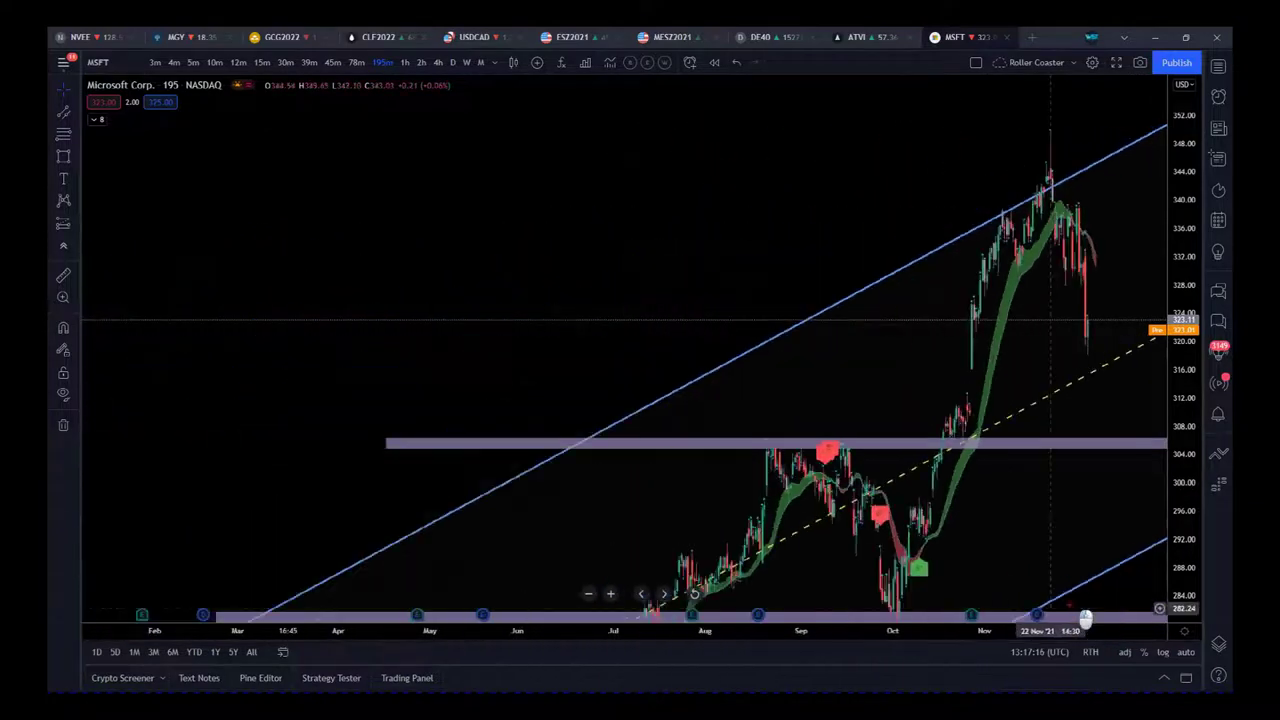
left_click_drag(1183, 155, 1183, 250)
scroll(1100, 450, "down", 4)
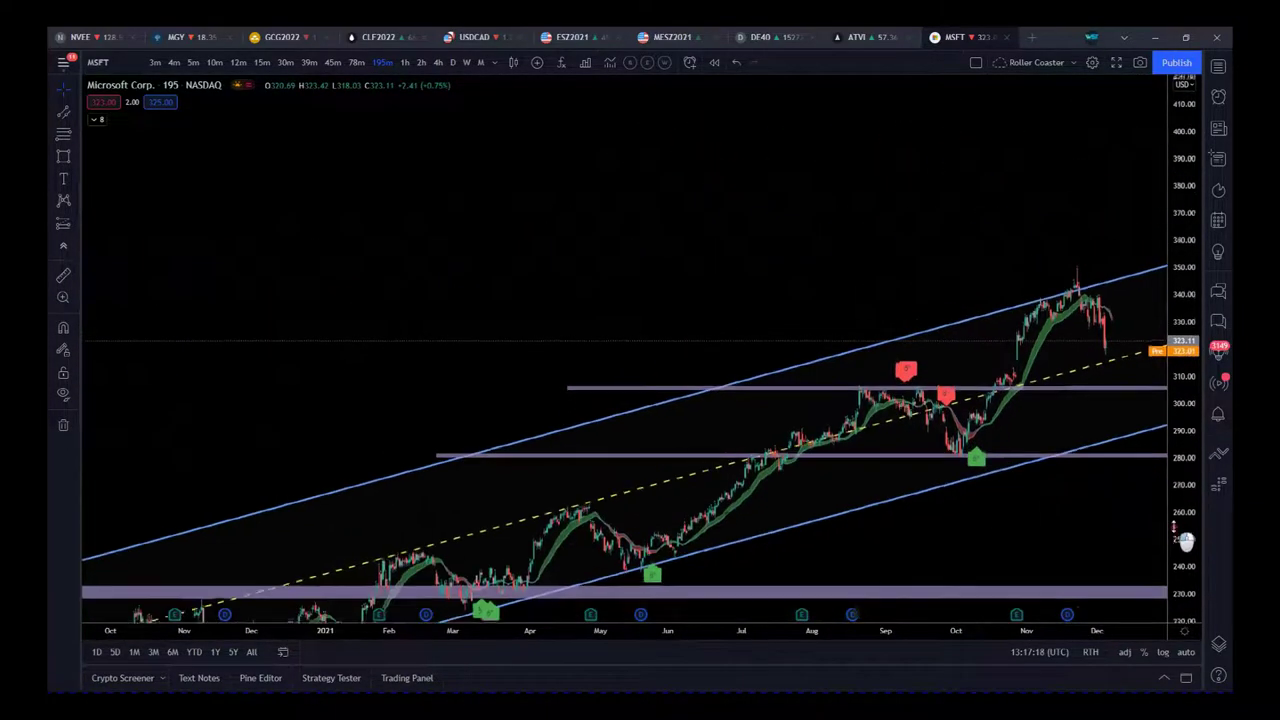
left_click_drag(1056, 543, 928, 414)
scroll(686, 638, "down", 5)
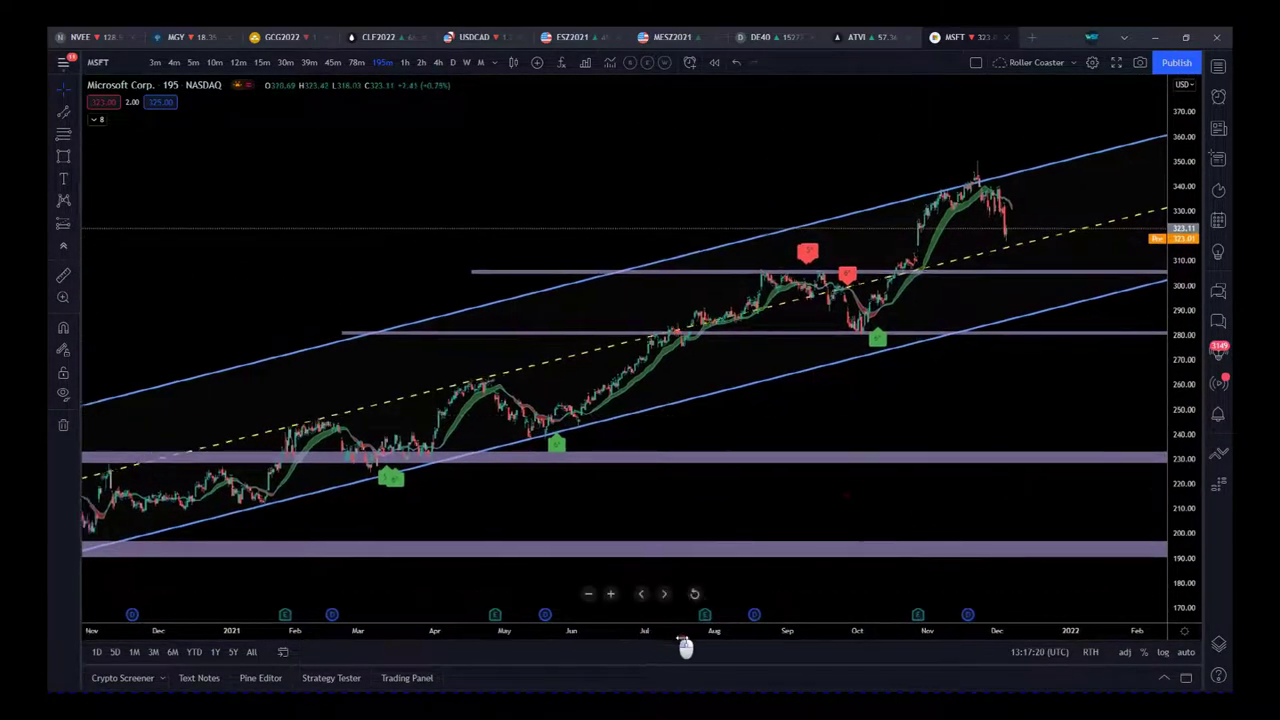
left_click_drag(528, 391, 486, 243)
left_click_drag(475, 539, 517, 481)
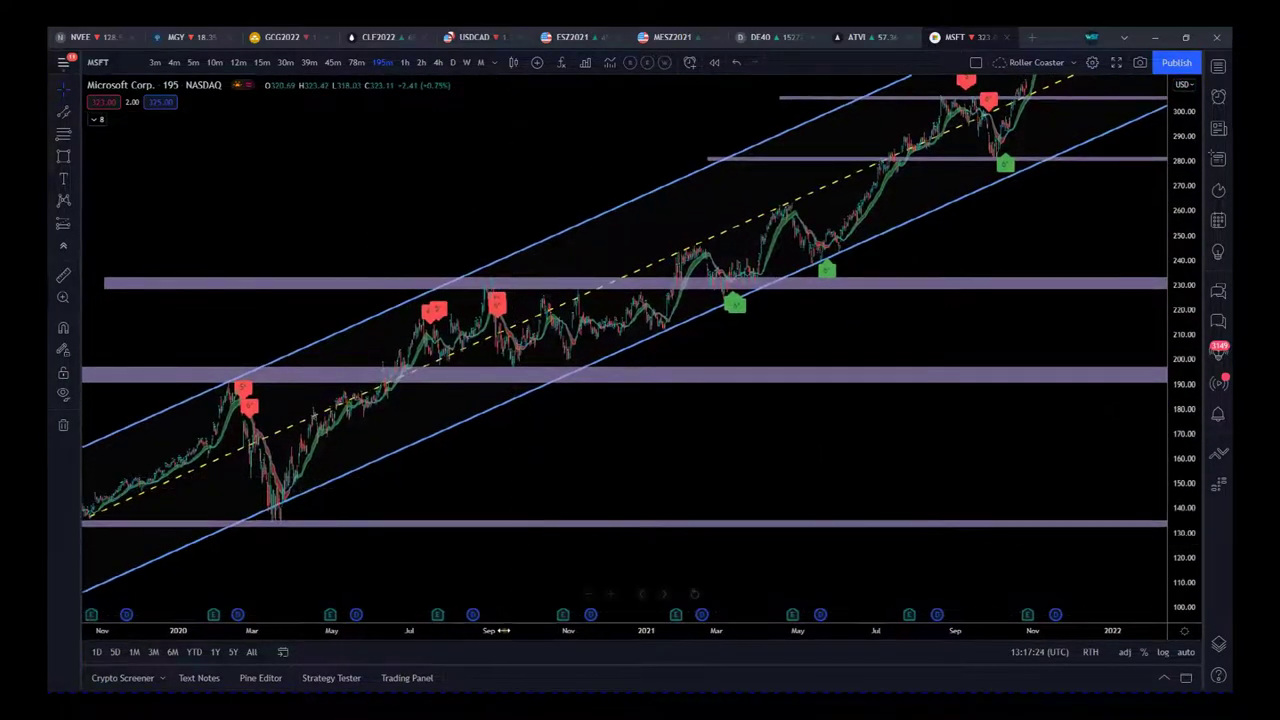
scroll(571, 638, "down", 3)
scroll(618, 644, "down", 1)
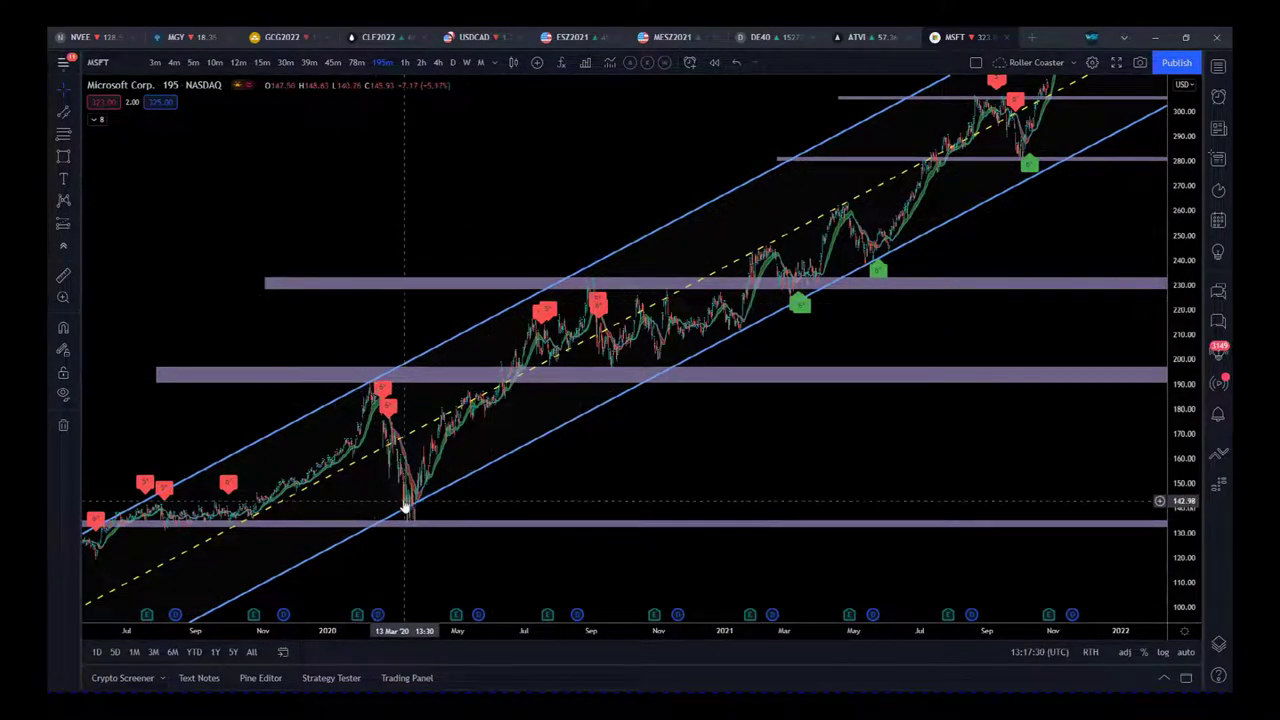
left_click_drag(894, 451, 850, 500)
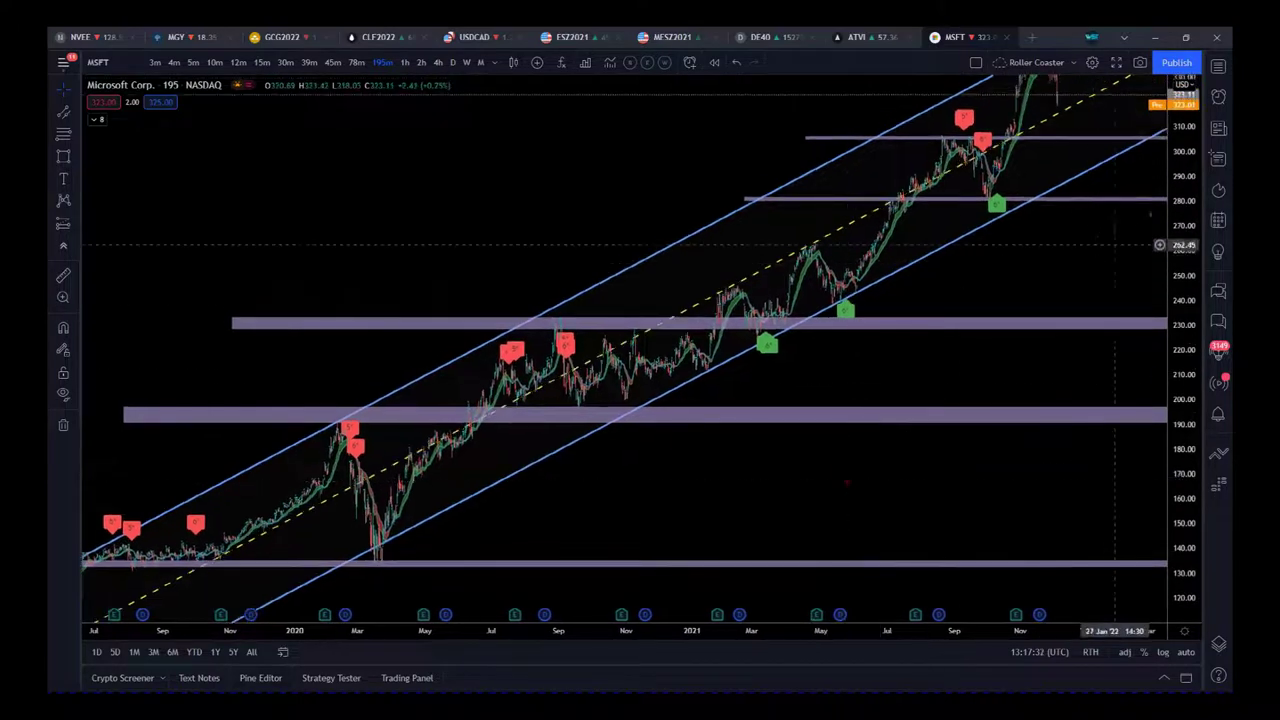
left_click_drag(1191, 197, 1191, 270)
left_click_drag(1034, 484, 965, 509)
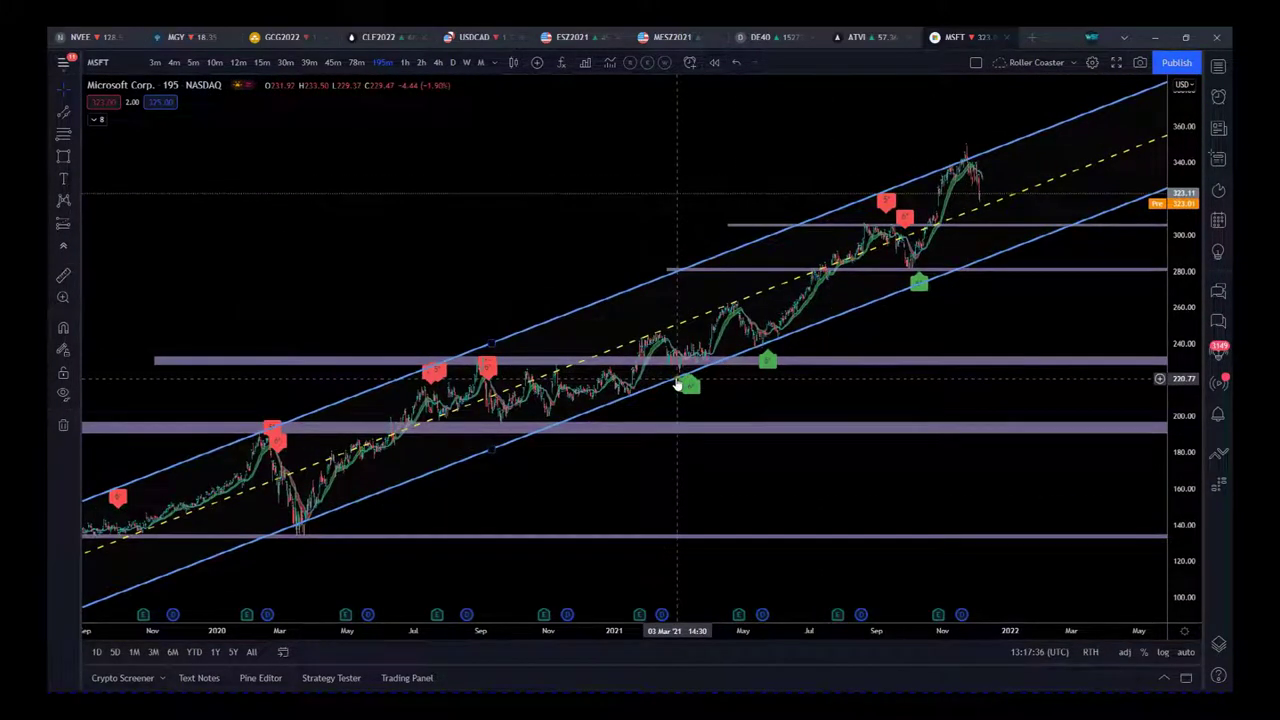